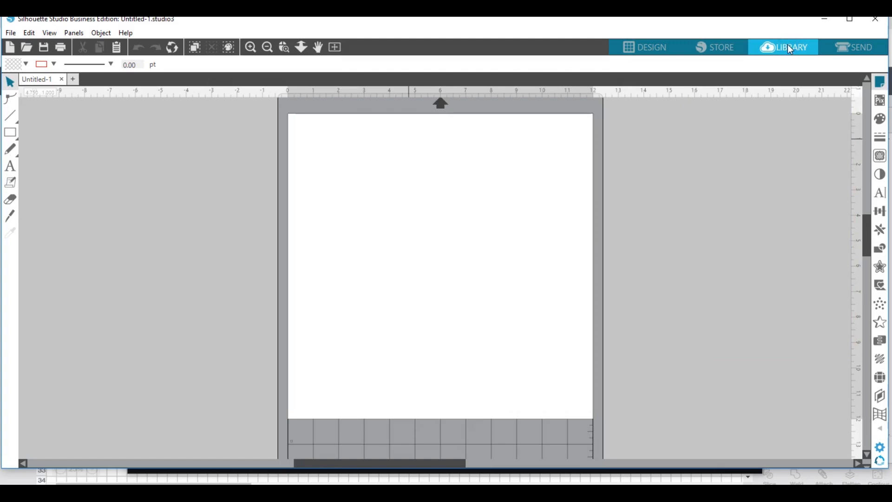
Open the Library and its Patterns folder, dismissing the Silhouette Cloud introduction.
{"action": "left_click", "coordinate": [788, 47]}
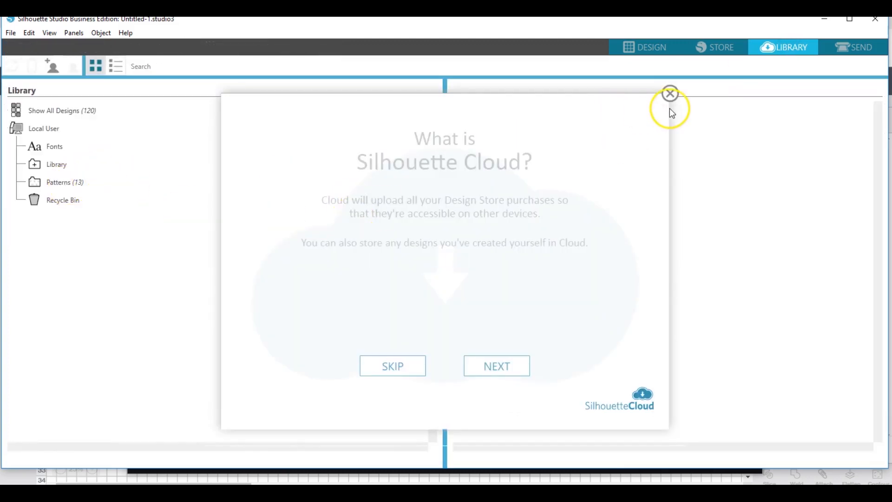
{"action": "left_click", "coordinate": [670, 94]}
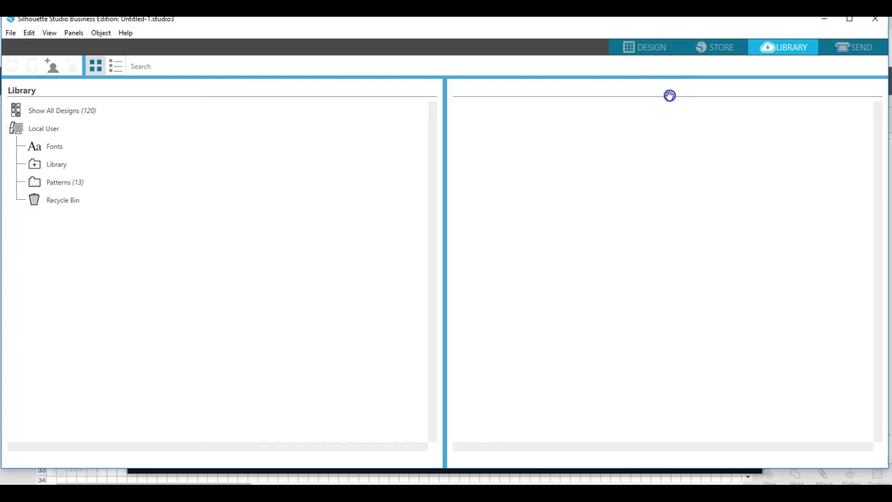
{"action": "left_click", "coordinate": [66, 183]}
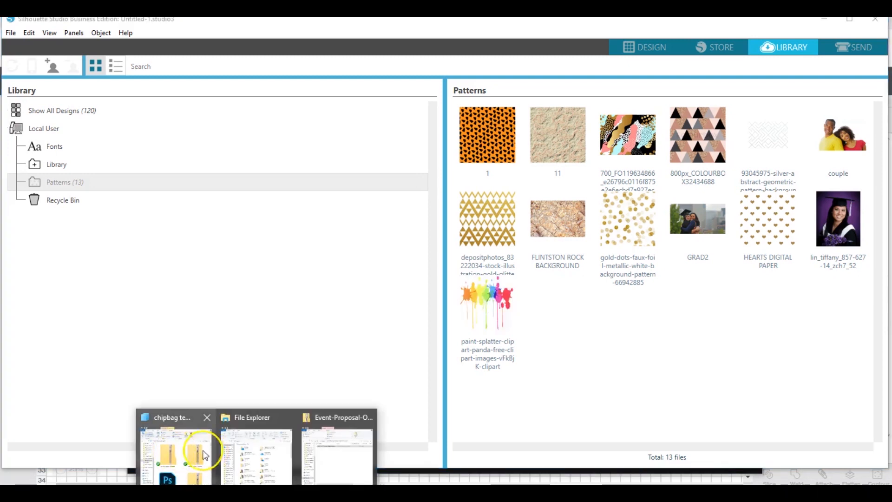
Switch to File Explorer and add the AlegraCreatives Glitter Textures 051 and 080 images to the Patterns folder.
{"action": "left_click", "coordinate": [203, 454]}
{"action": "scroll", "coordinate": [349, 212], "scroll_direction": "up", "scroll_amount": 3}
{"action": "left_click", "coordinate": [316, 213]}
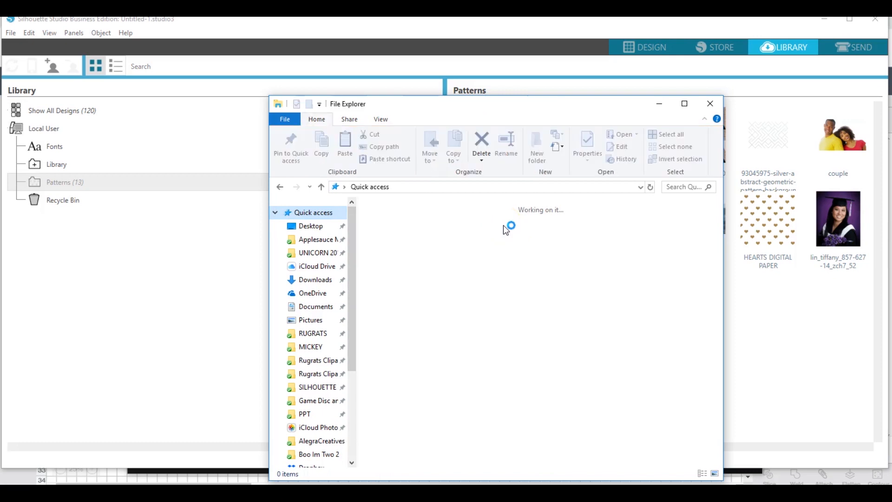
{"action": "left_click_drag", "start_coordinate": [715, 239], "coordinate": [720, 298]}
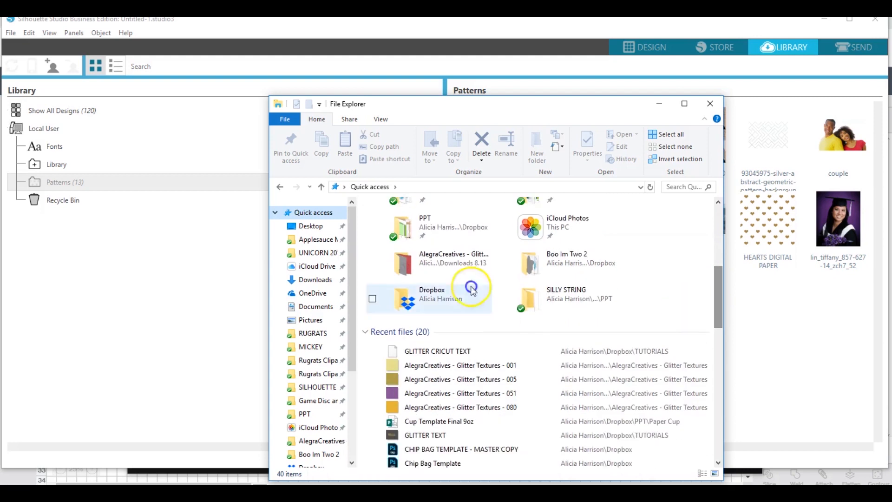
{"action": "left_click", "coordinate": [425, 394]}
{"action": "left_click", "coordinate": [433, 404], "text": "shift"}
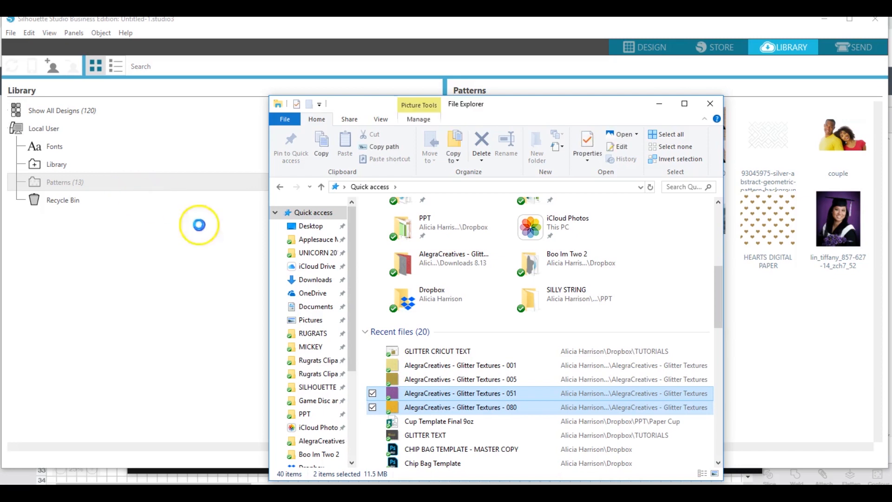
{"action": "left_click", "coordinate": [213, 253]}
{"action": "left_click", "coordinate": [217, 197]}
{"action": "left_click", "coordinate": [613, 330]}
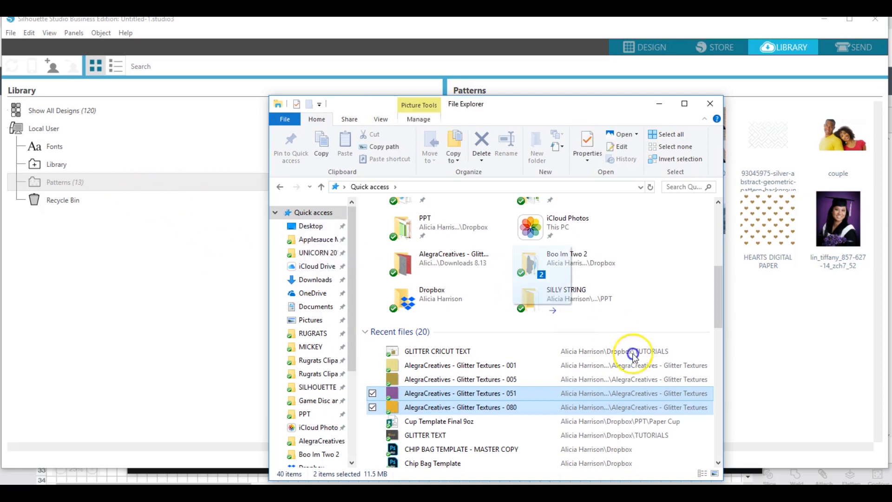
{"action": "left_click_drag", "start_coordinate": [769, 317], "coordinate": [768, 314]}
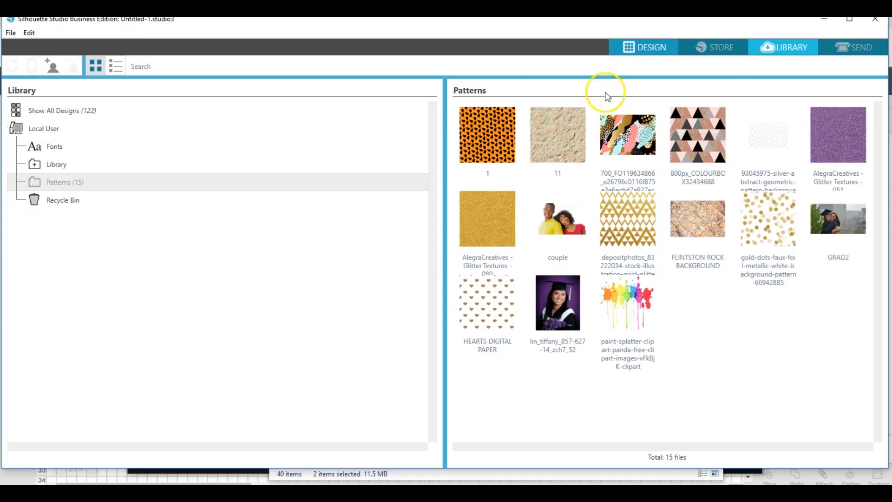
Return to the design page and create an Arial text object containing a first name in capital letters.
{"action": "left_click", "coordinate": [642, 45]}
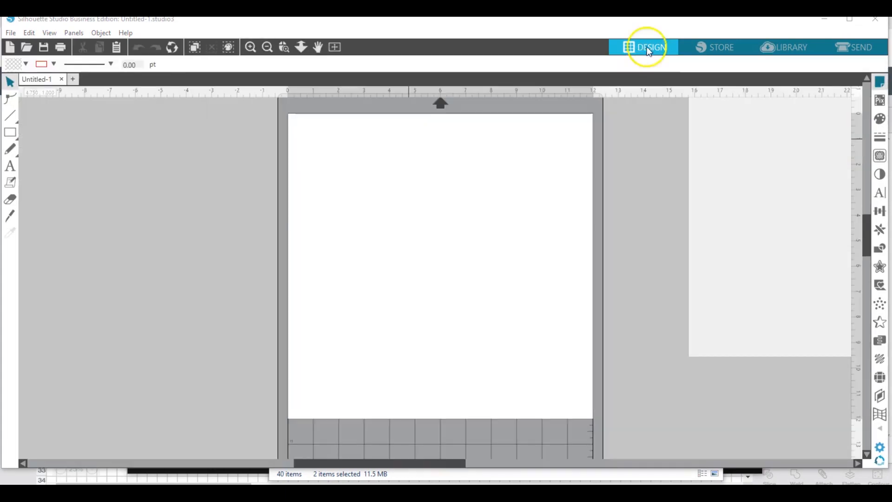
{"action": "left_click", "coordinate": [10, 166]}
{"action": "left_click", "coordinate": [359, 216]}
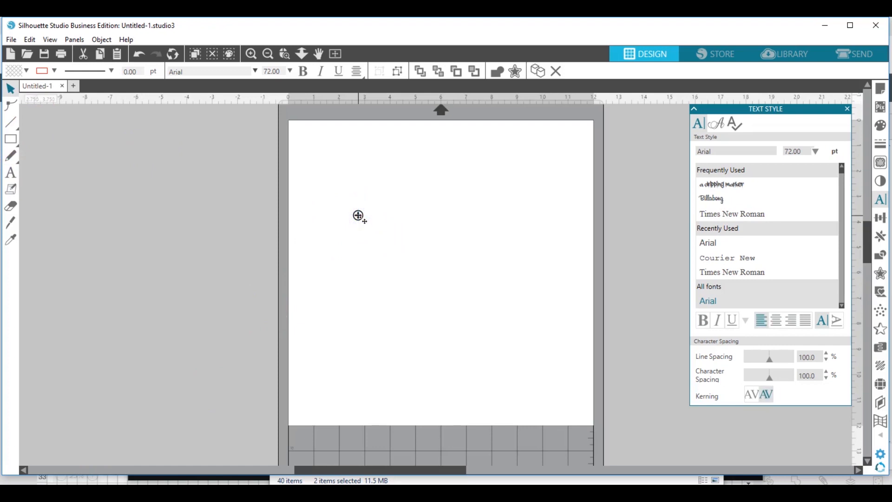
{"action": "type", "text": "ak"}
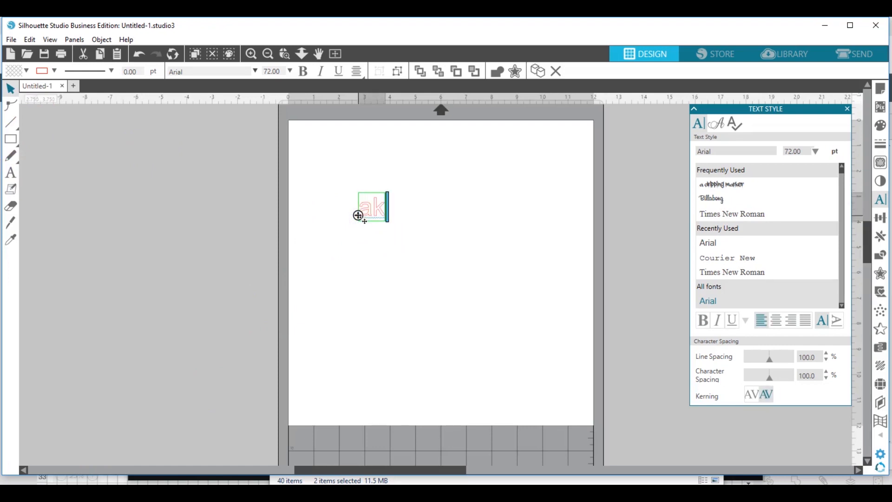
{"action": "type", "text": "==A==="}
{"action": "key", "text": "BackSpace"}
{"action": "key", "text": "BackSpace"}
{"action": "key", "text": "BackSpace"}
{"action": "key", "text": "BackSpace"}
{"action": "key", "text": "BackSpace"}
{"action": "key", "text": "BackSpace"}
{"action": "key", "text": "BackSpace"}
{"action": "key", "text": "BackSpace"}
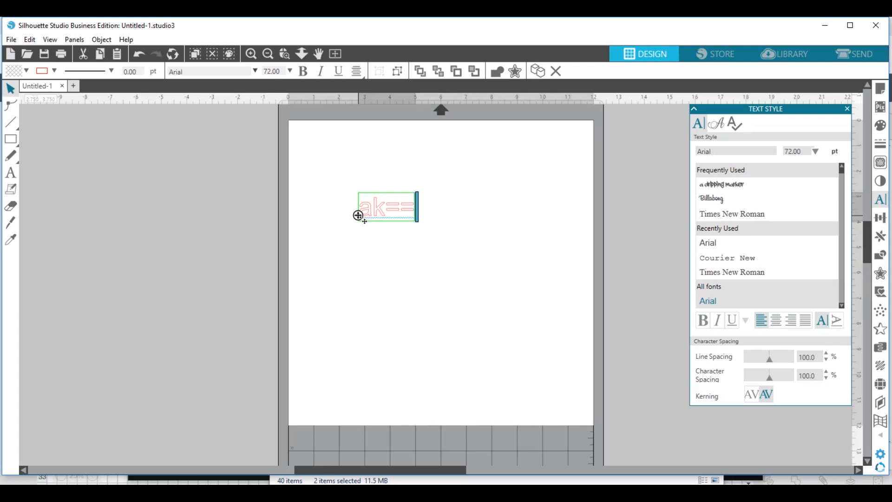
{"action": "type", "text": "A"}
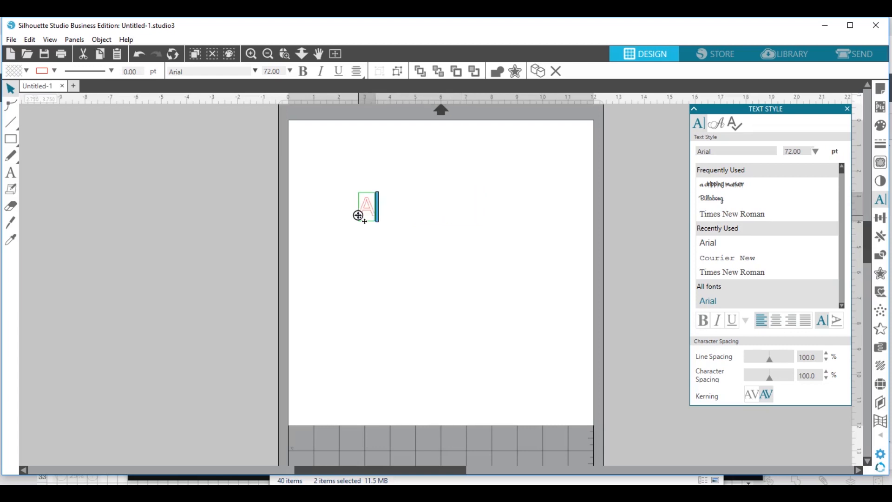
{"action": "type", "text": "LICA"}
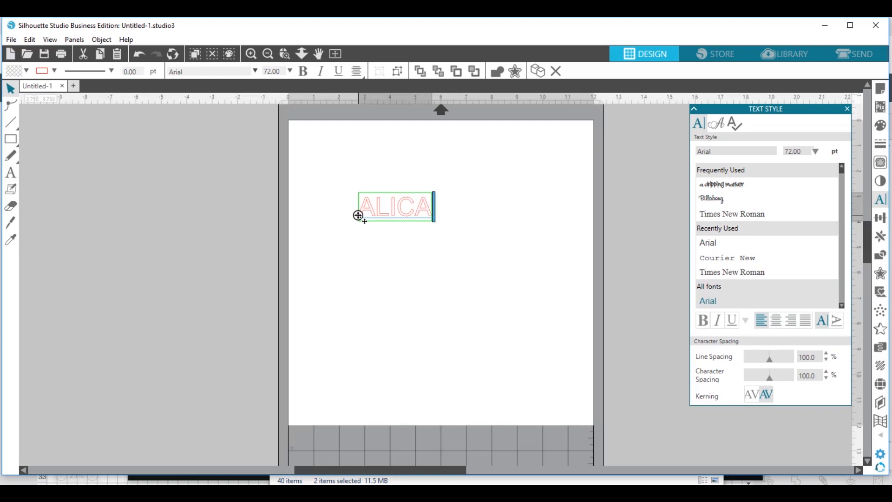
{"action": "key", "text": "BackSpace"}
{"action": "type", "text": "IA"}
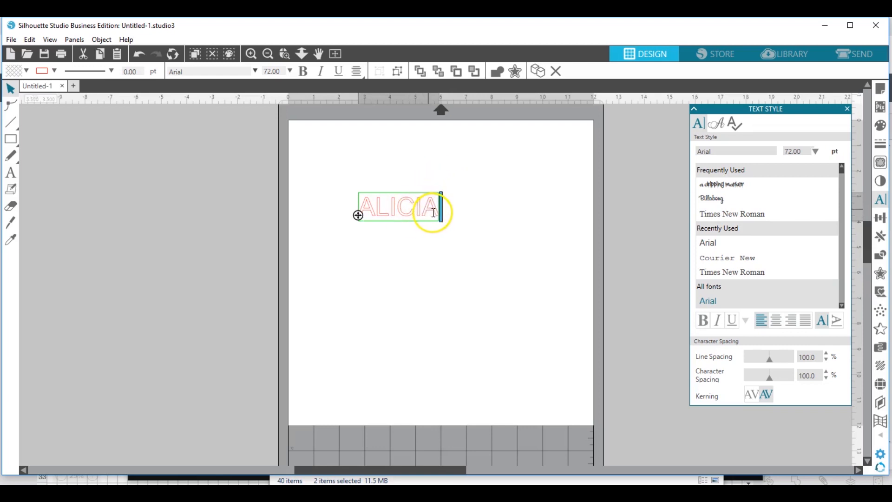
Leave text editing and scale the text up to about 8 in wide by 2.8 in tall.
{"action": "left_click_drag", "start_coordinate": [437, 209], "coordinate": [360, 215]}
{"action": "left_click", "coordinate": [10, 88]}
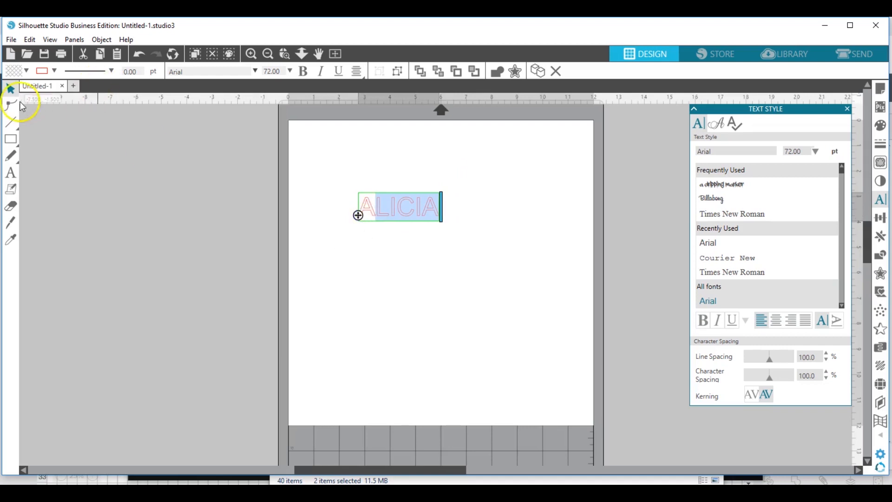
{"action": "left_click", "coordinate": [406, 260]}
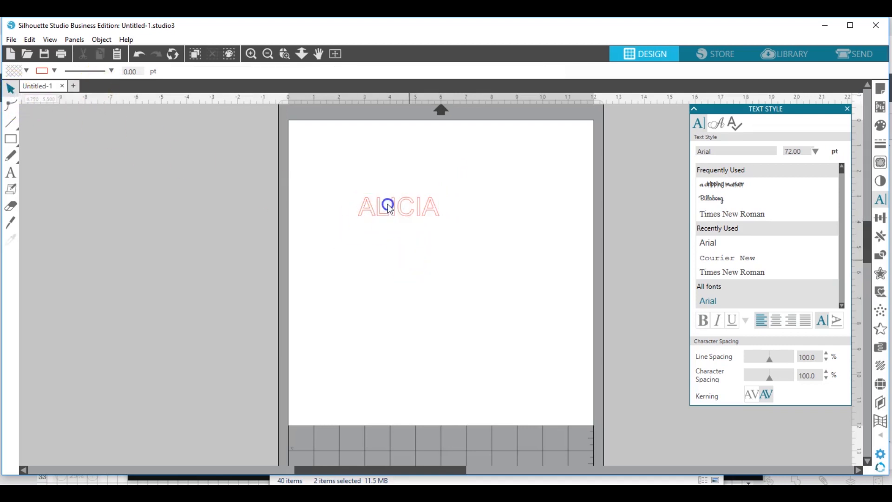
{"action": "left_click", "coordinate": [418, 219]}
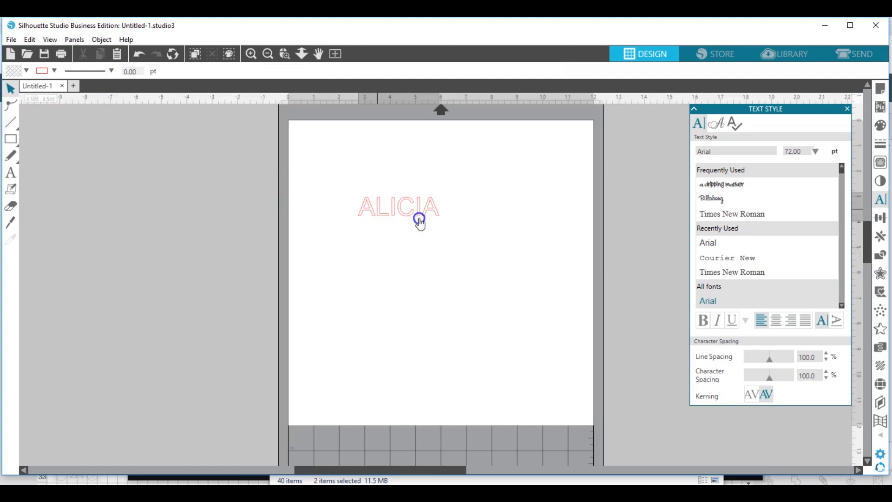
{"action": "left_click_drag", "start_coordinate": [446, 225], "coordinate": [551, 315]}
{"action": "left_click", "coordinate": [540, 295]}
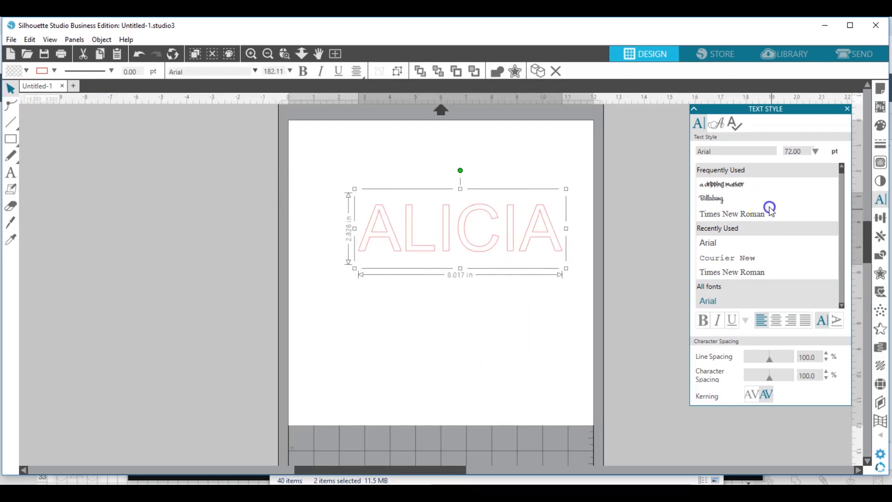
Fill the text with the purple AlegraCreatives Glitter Textures 051 pattern from the Patterns list.
{"action": "left_click", "coordinate": [881, 126]}
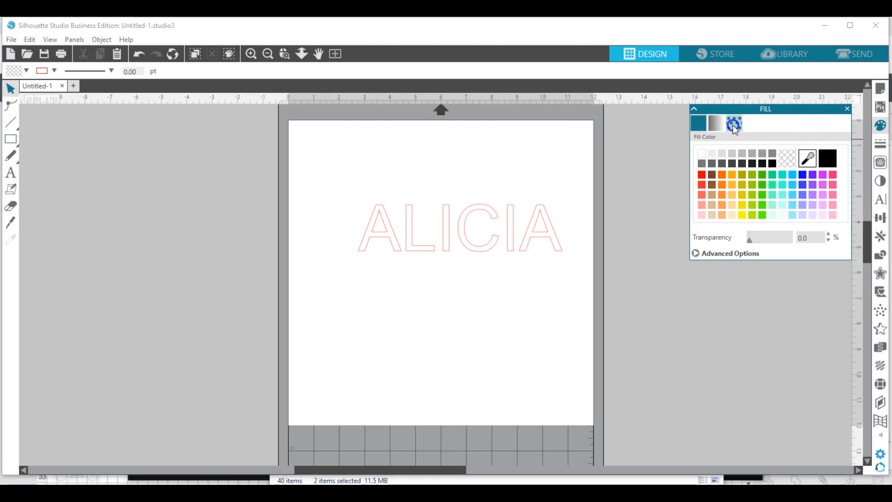
{"action": "left_click", "coordinate": [532, 233]}
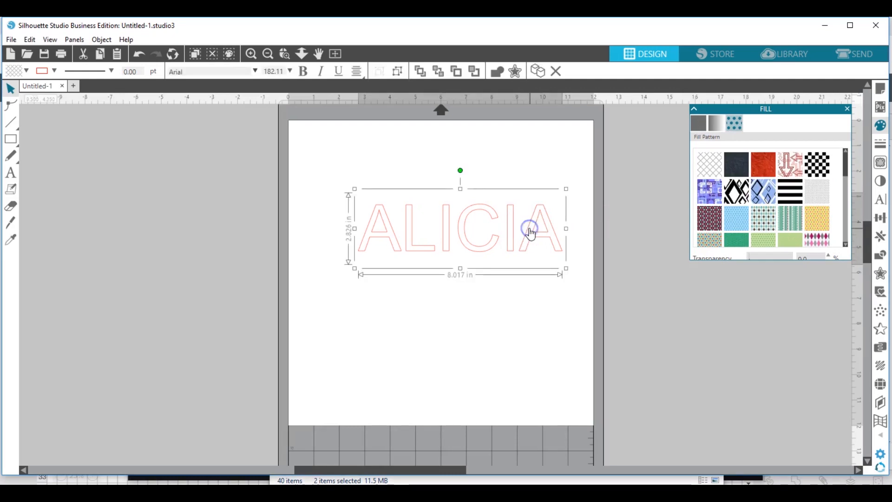
{"action": "left_click_drag", "start_coordinate": [847, 169], "coordinate": [844, 245]}
{"action": "left_click", "coordinate": [737, 182]}
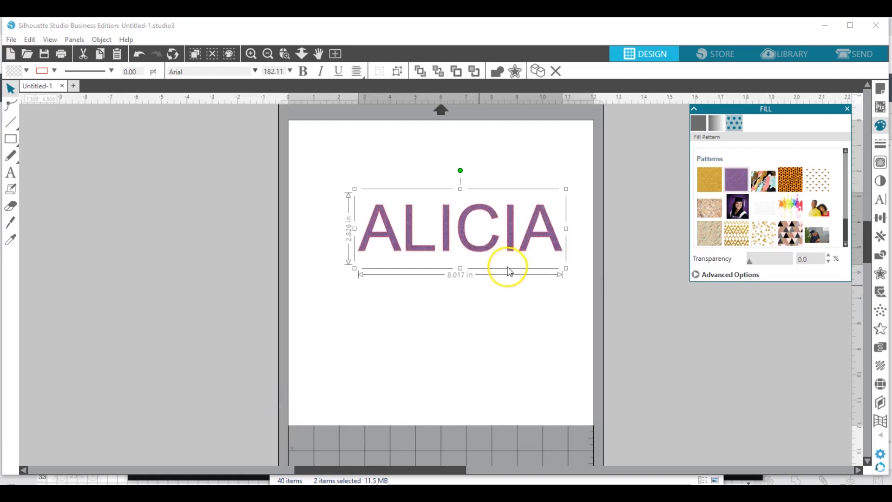
{"action": "left_click", "coordinate": [882, 144]}
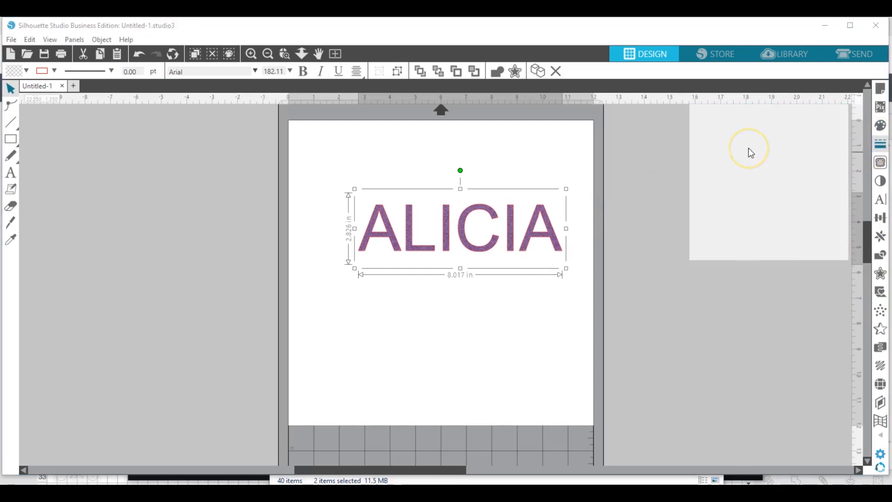
{"action": "left_click", "coordinate": [716, 131]}
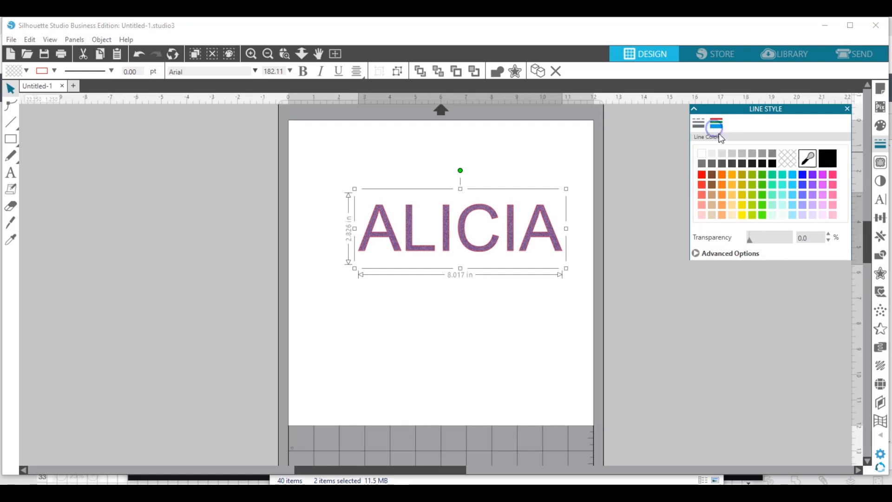
{"action": "left_click", "coordinate": [557, 279]}
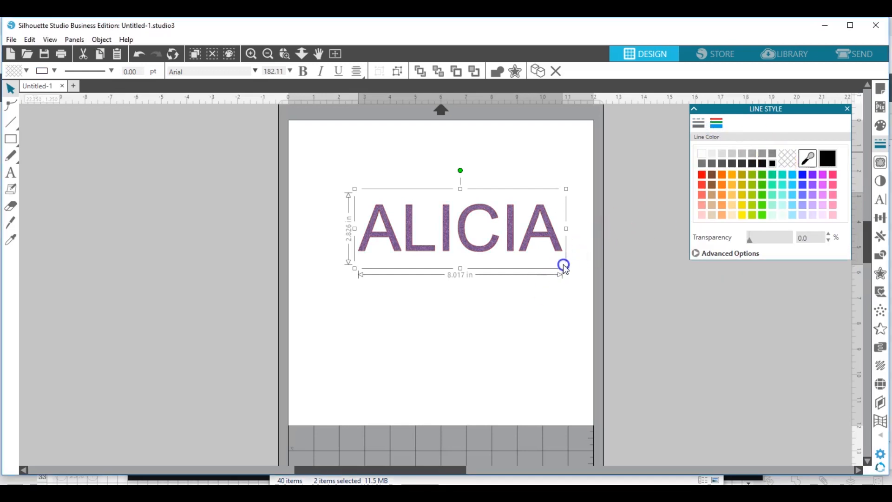
Enlarge the text to about 15.3 in wide by 5.4 in tall and centre it on the page.
{"action": "left_click", "coordinate": [553, 237]}
{"action": "left_click", "coordinate": [569, 183]}
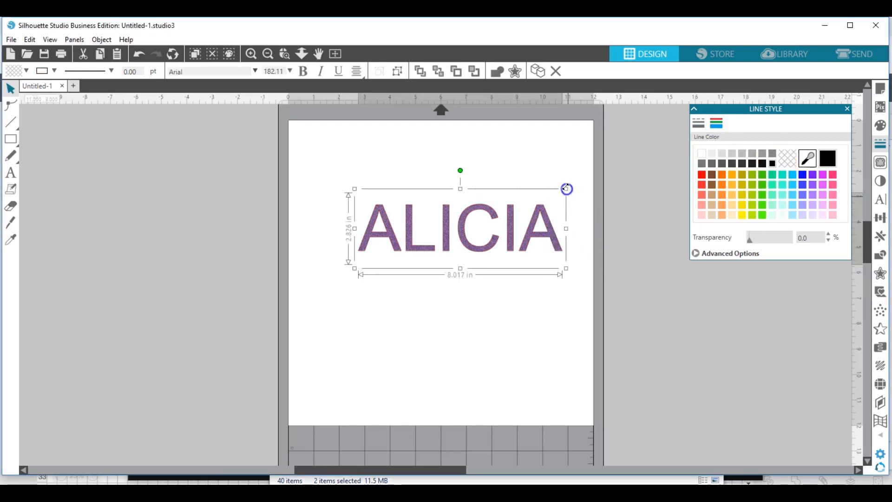
{"action": "left_click", "coordinate": [540, 224]}
{"action": "left_click_drag", "start_coordinate": [540, 224], "coordinate": [529, 252]}
{"action": "left_click", "coordinate": [561, 251]}
{"action": "left_click", "coordinate": [569, 252]}
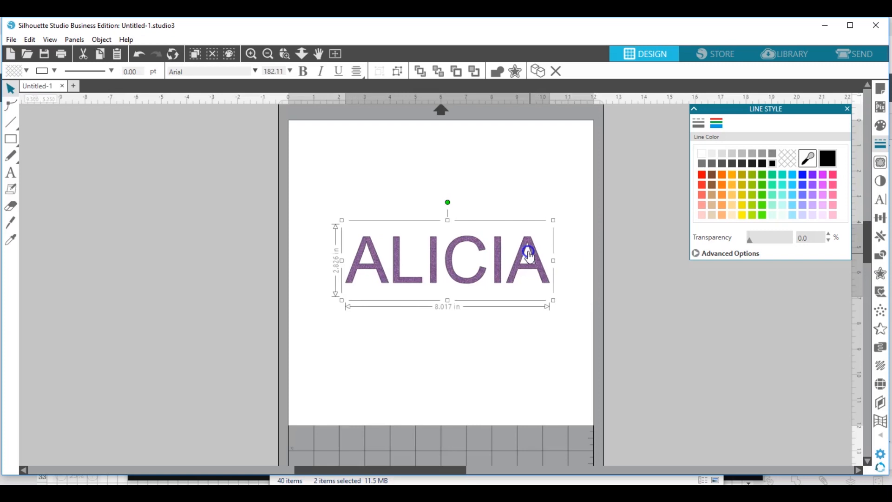
{"action": "left_click_drag", "start_coordinate": [552, 220], "coordinate": [702, 86]}
{"action": "left_click_drag", "start_coordinate": [539, 240], "coordinate": [445, 278]}
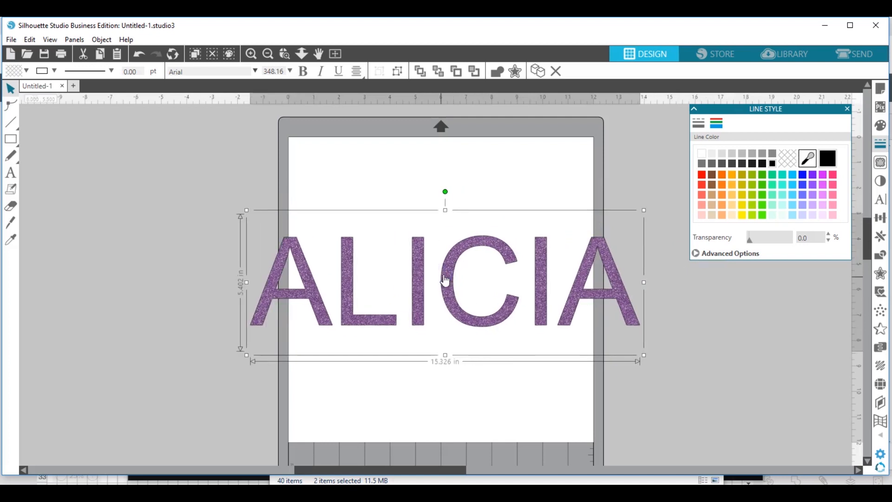
Open the fill pattern's advanced options to examine the mirror, rotate and scale settings.
{"action": "left_click", "coordinate": [881, 125]}
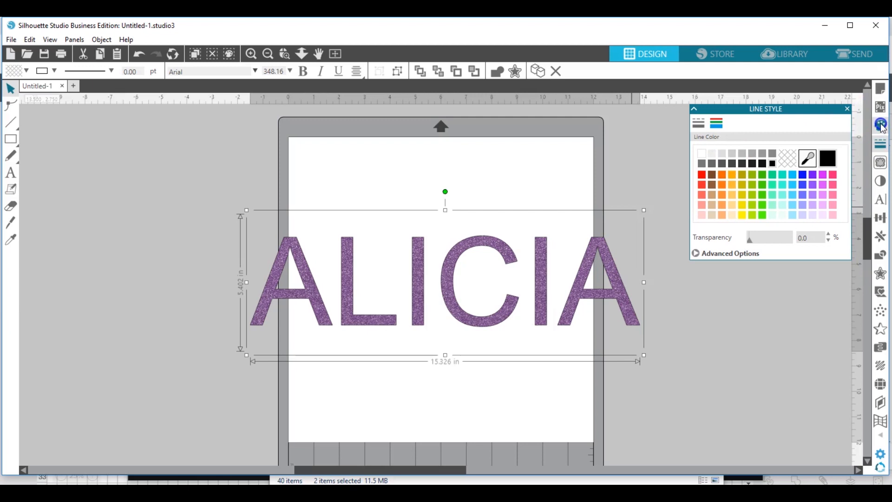
{"action": "left_click", "coordinate": [735, 133]}
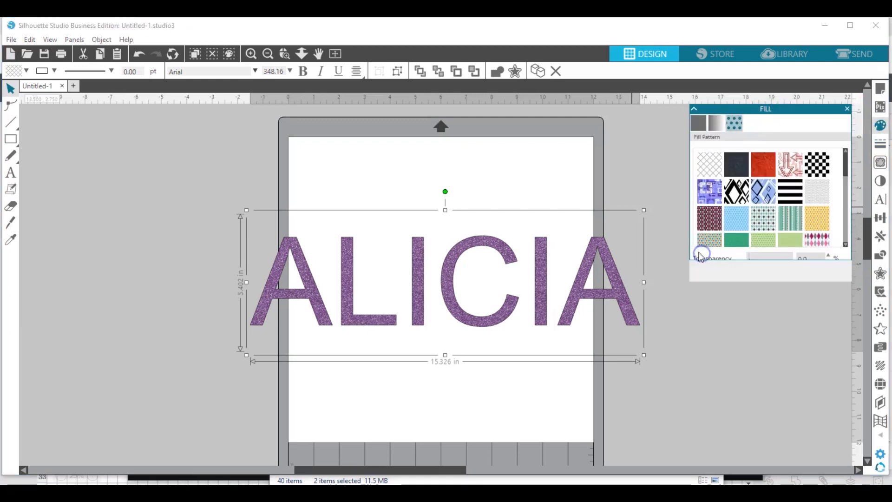
{"action": "left_click", "coordinate": [722, 276]}
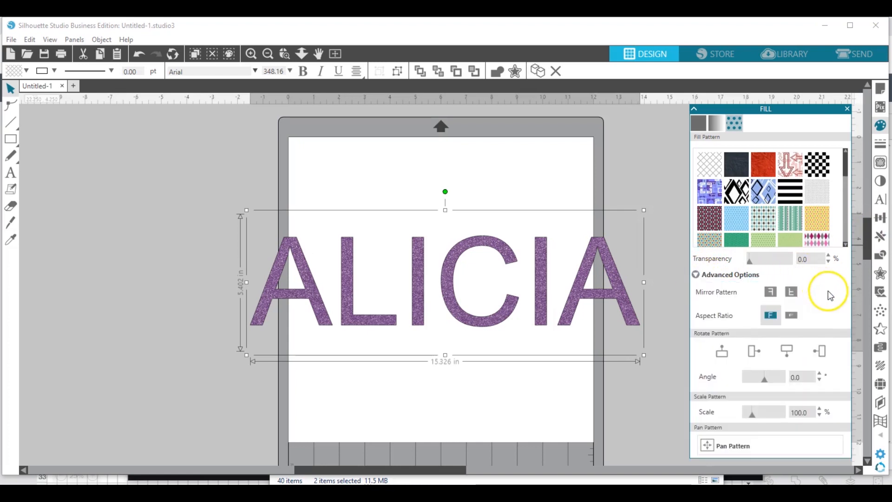
{"action": "left_click_drag", "start_coordinate": [754, 416], "coordinate": [756, 416]}
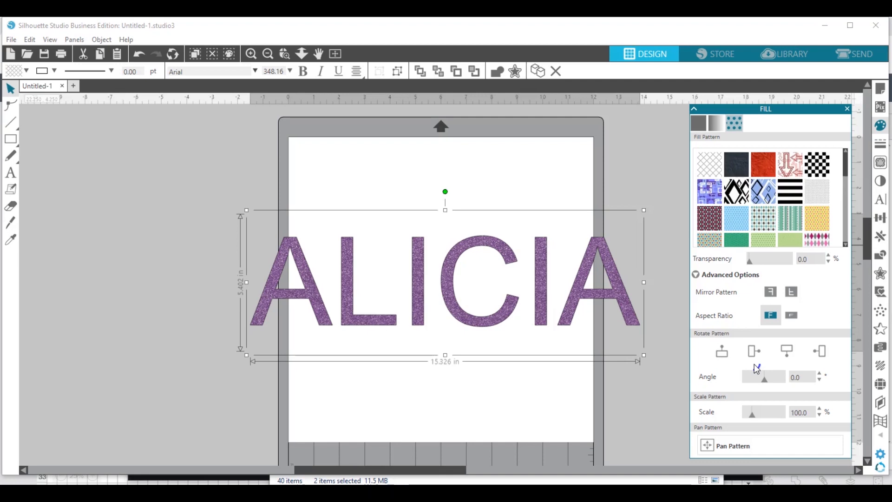
{"action": "left_click", "coordinate": [608, 292]}
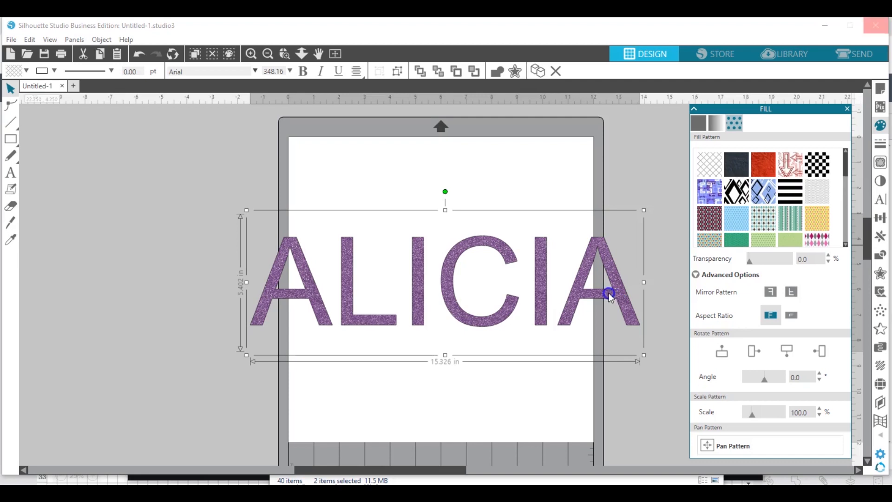